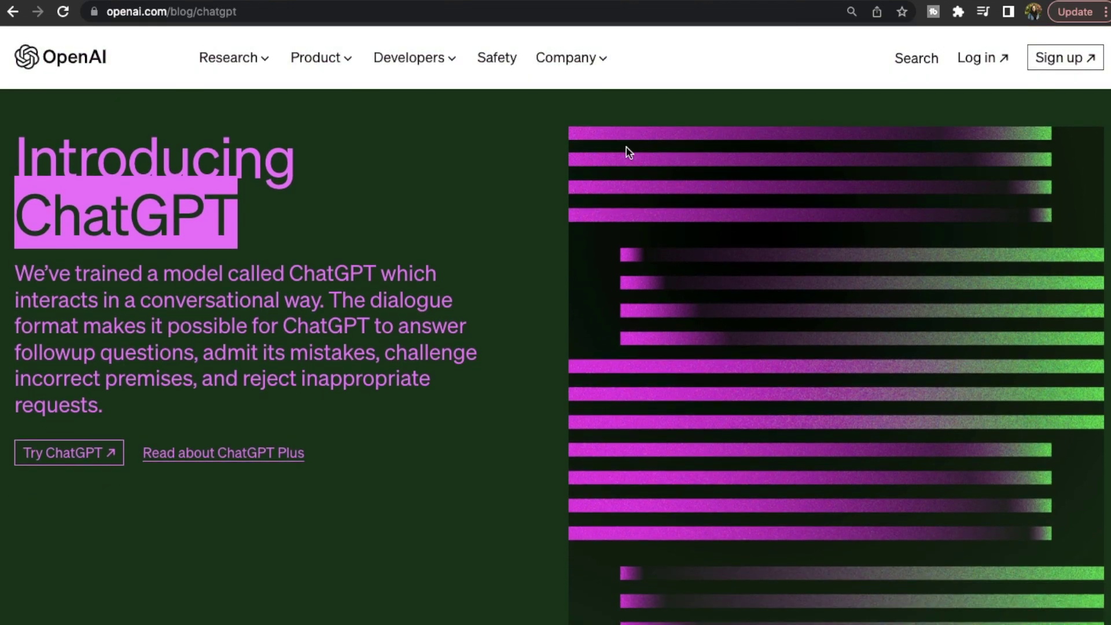
Step: Load chat.openai.com in Chrome and begin typing the web development roadmap request
scroll(630, 152, down, 1)
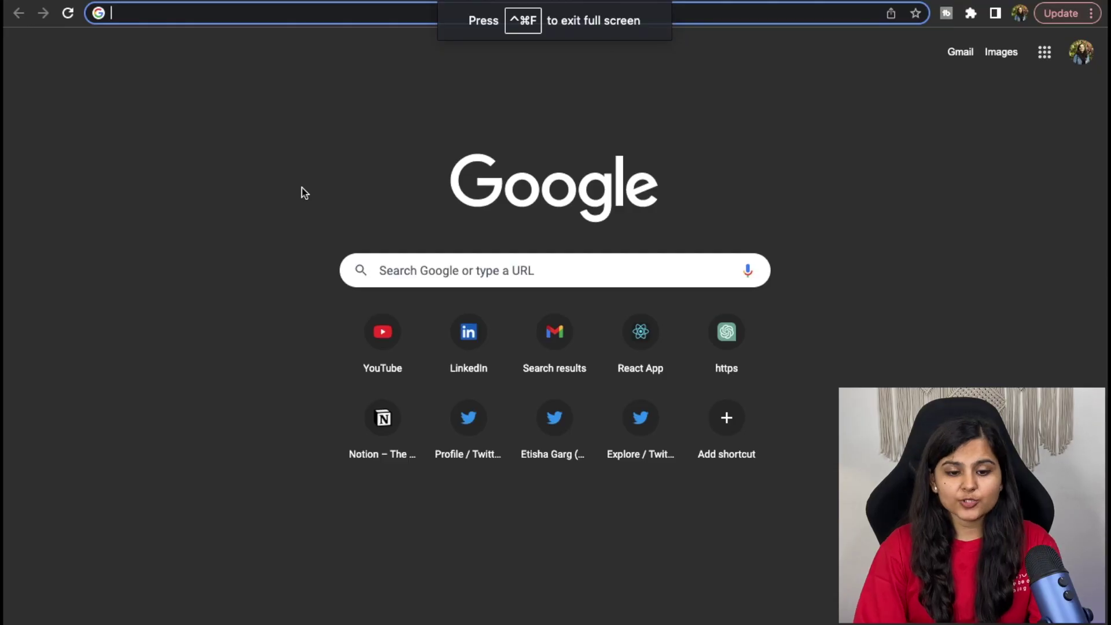
text(chat.openai.com)
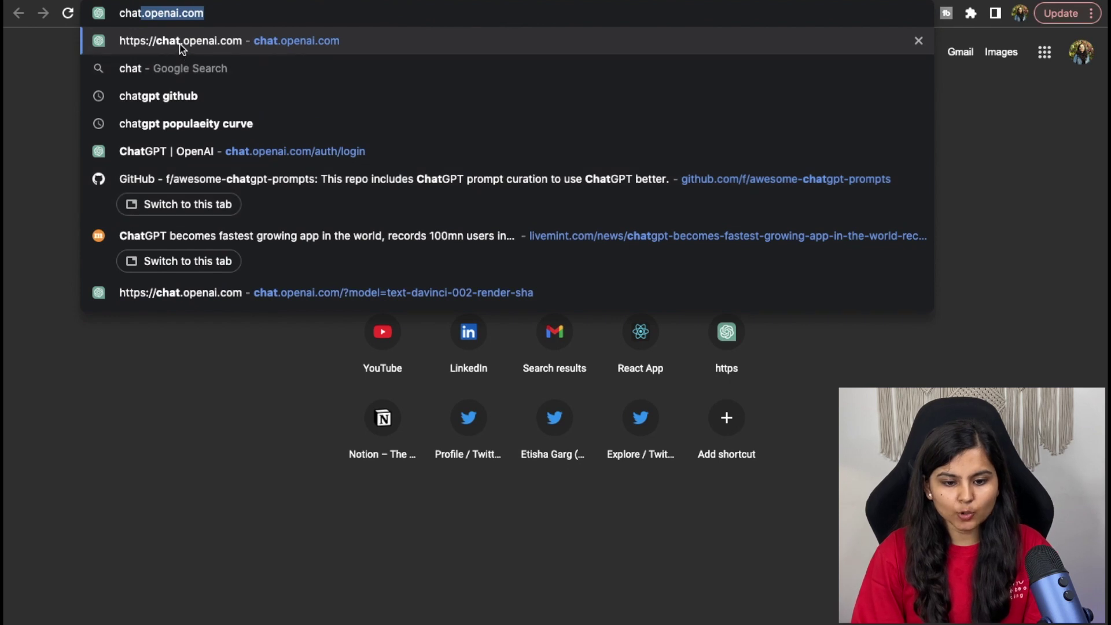
key(Return)
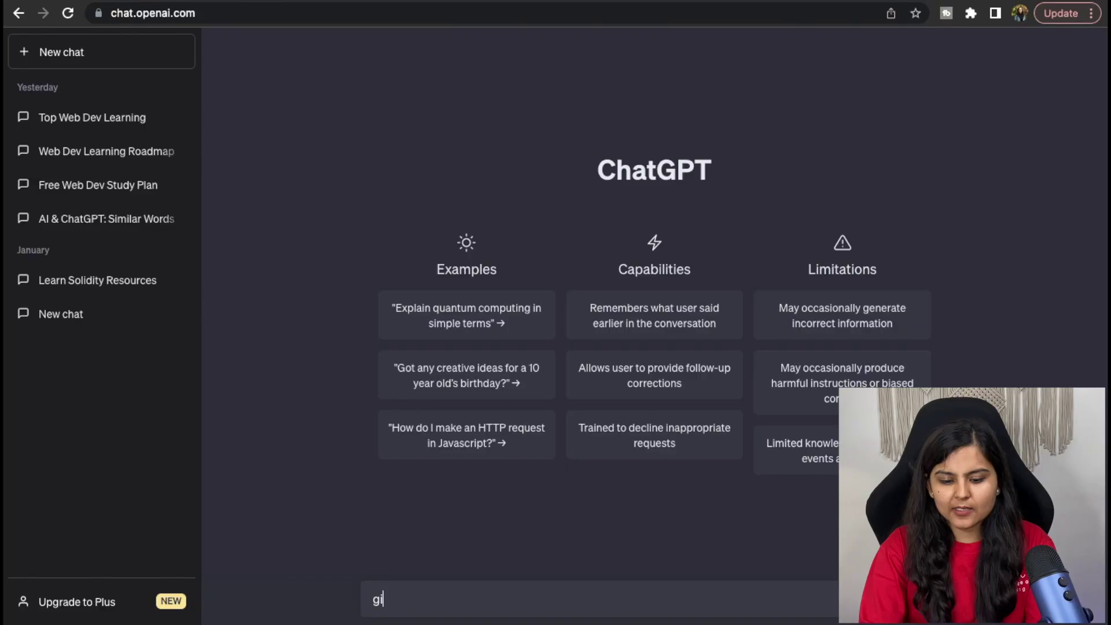
text(ve me a road)
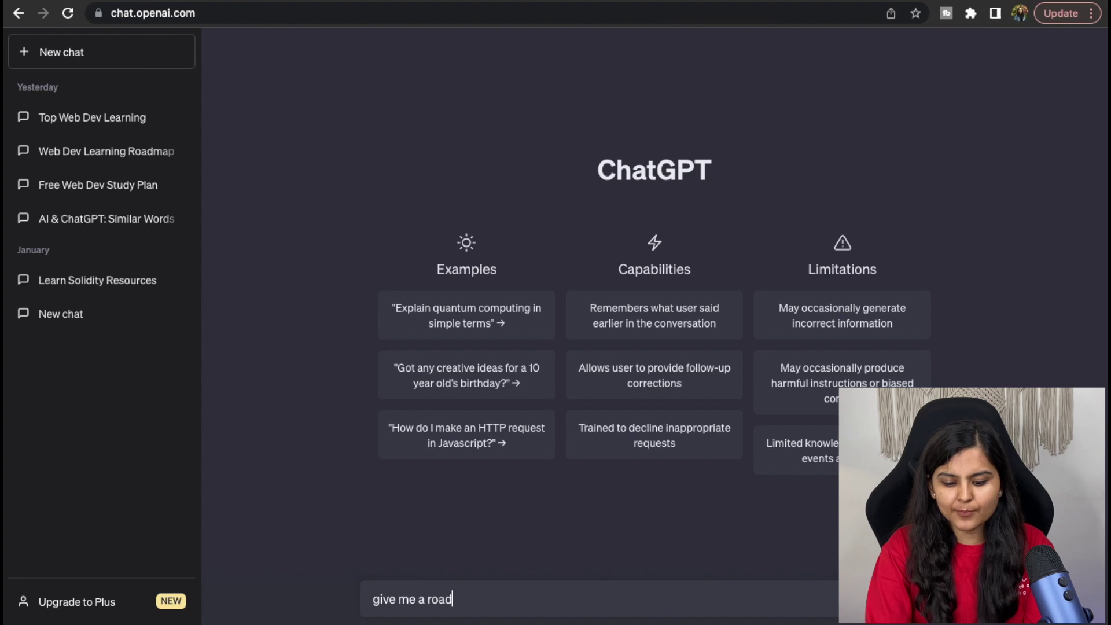
text(map to learn web development)
Step: Send 'give me a roadmap to learn web development' and read through the 12-step reply
key(Return)
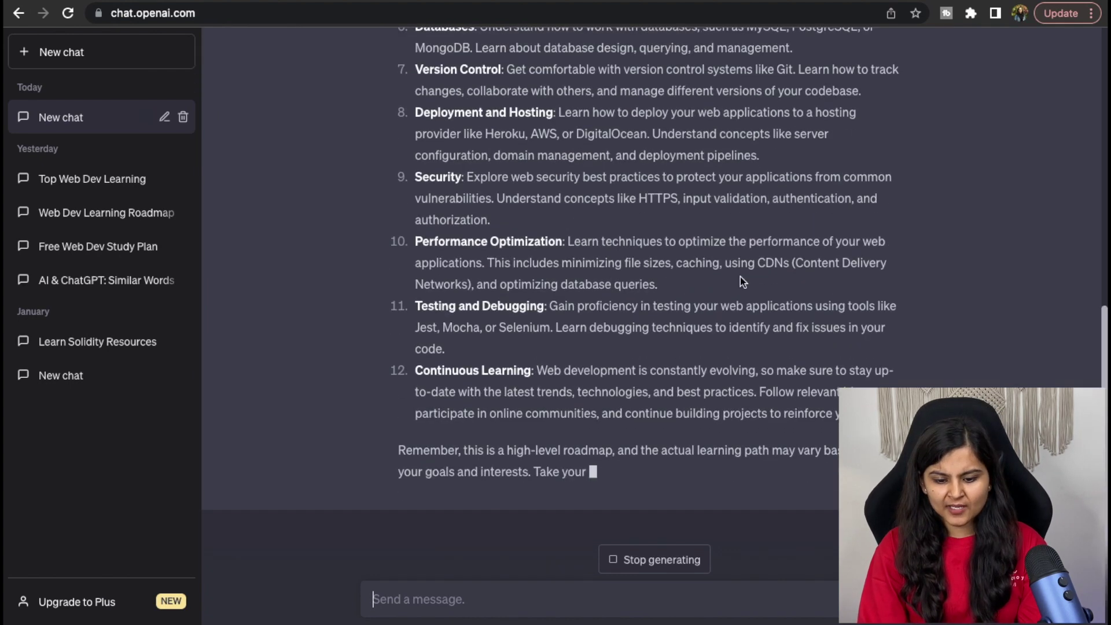
scroll(741, 272, up, 10)
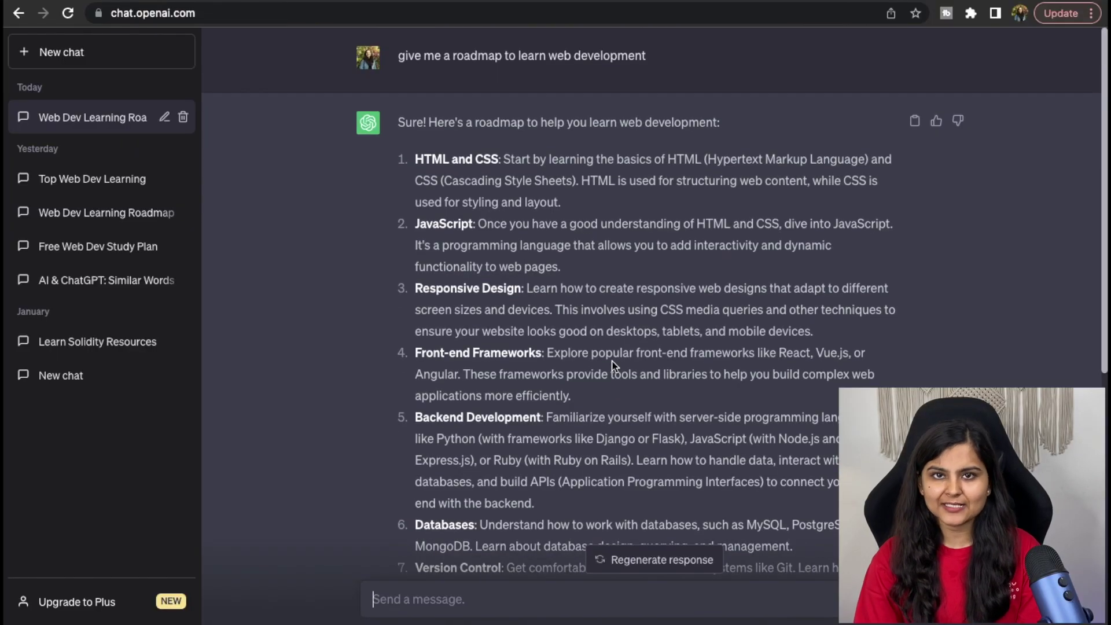
scroll(613, 365, down, 9)
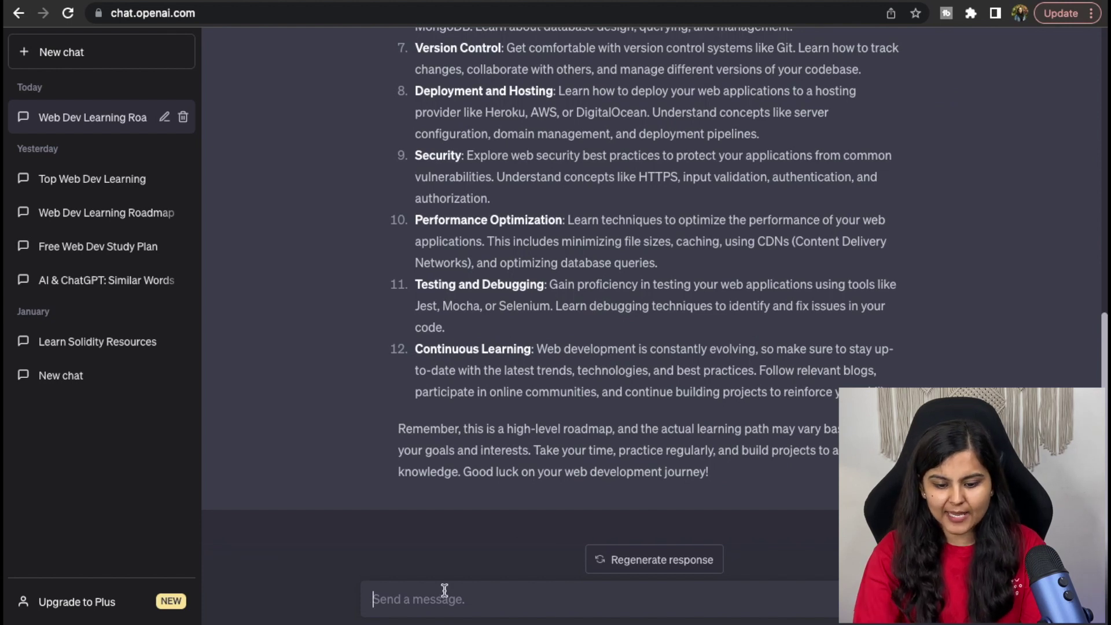
Step: Ask ChatGPT for a web development study plan with resources, then scroll through its stages
text(I want to learn web development. give me a study plan to learn it alo)
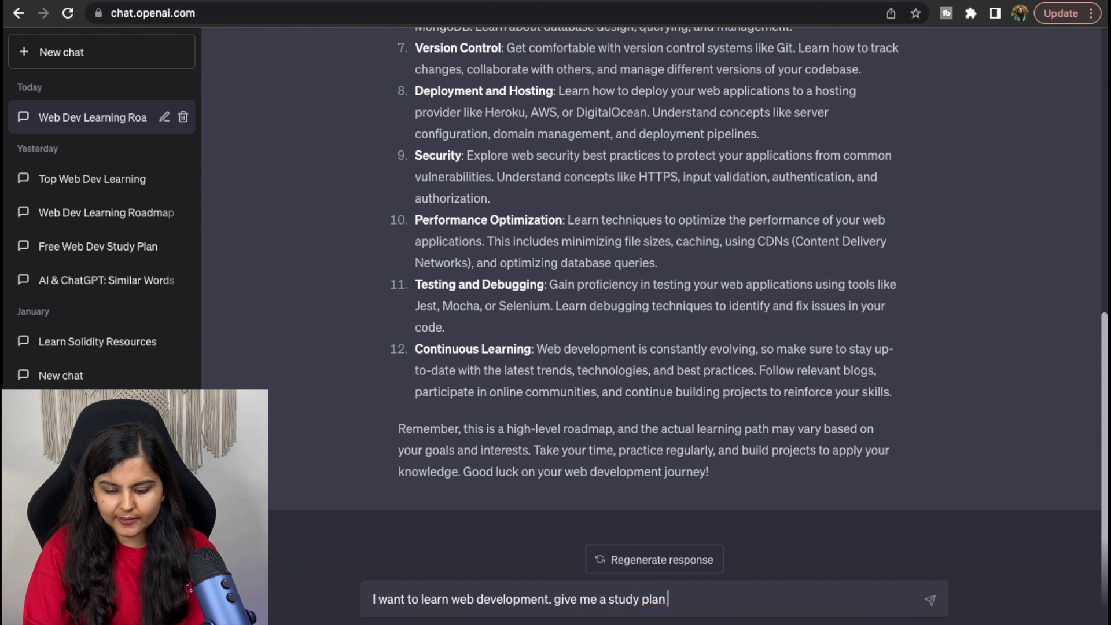
text(ng with the res)
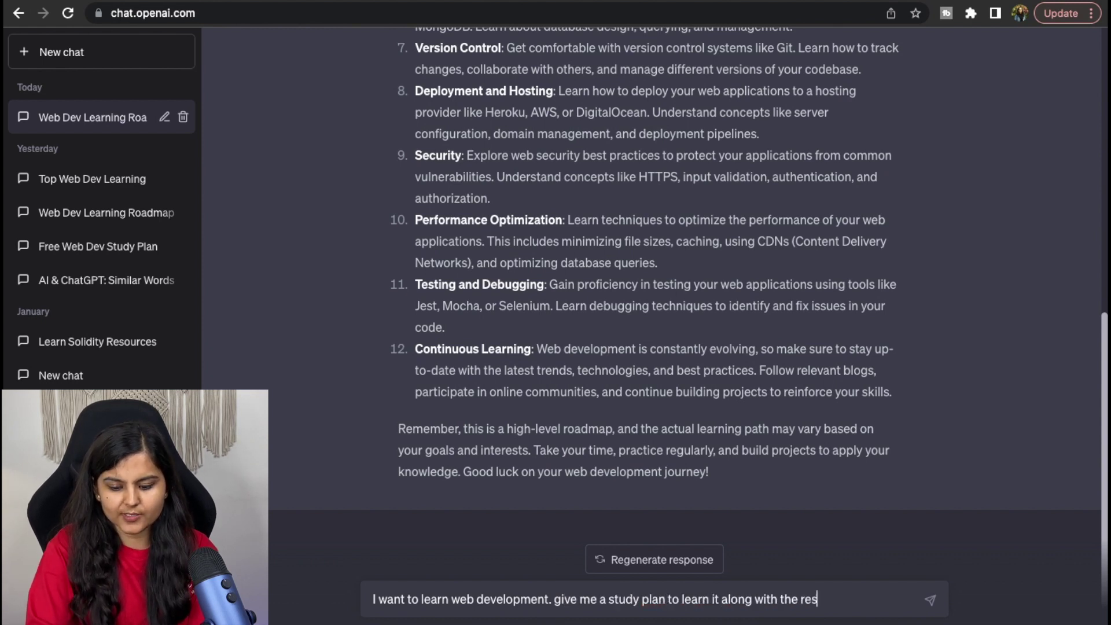
text(ources.)
key(Return)
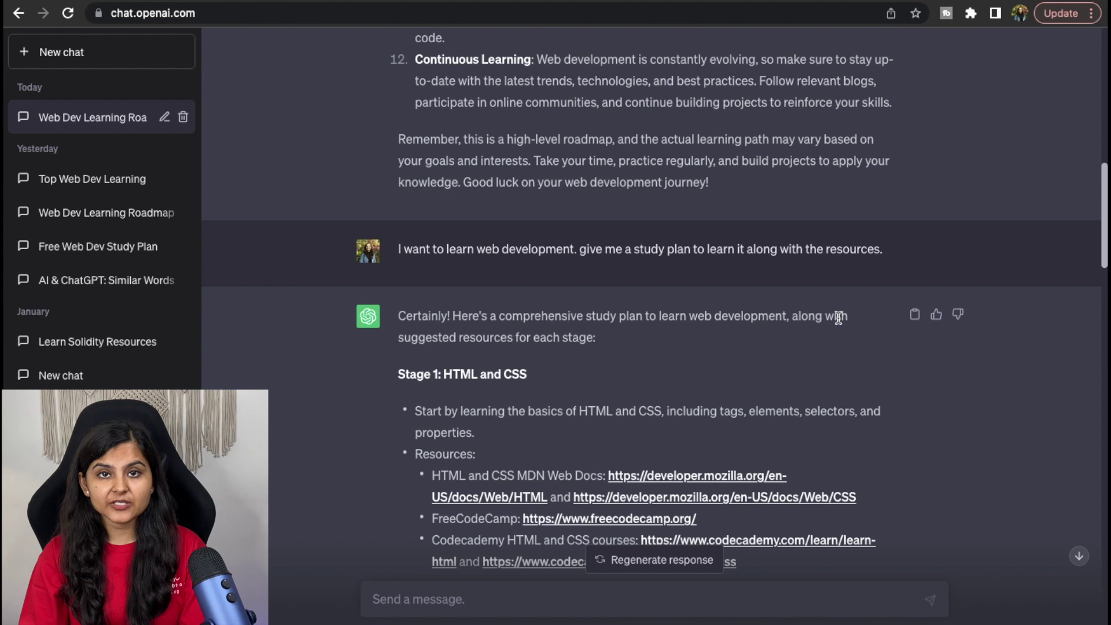
scroll(838, 319, down, 2)
scroll(838, 319, down, 2)
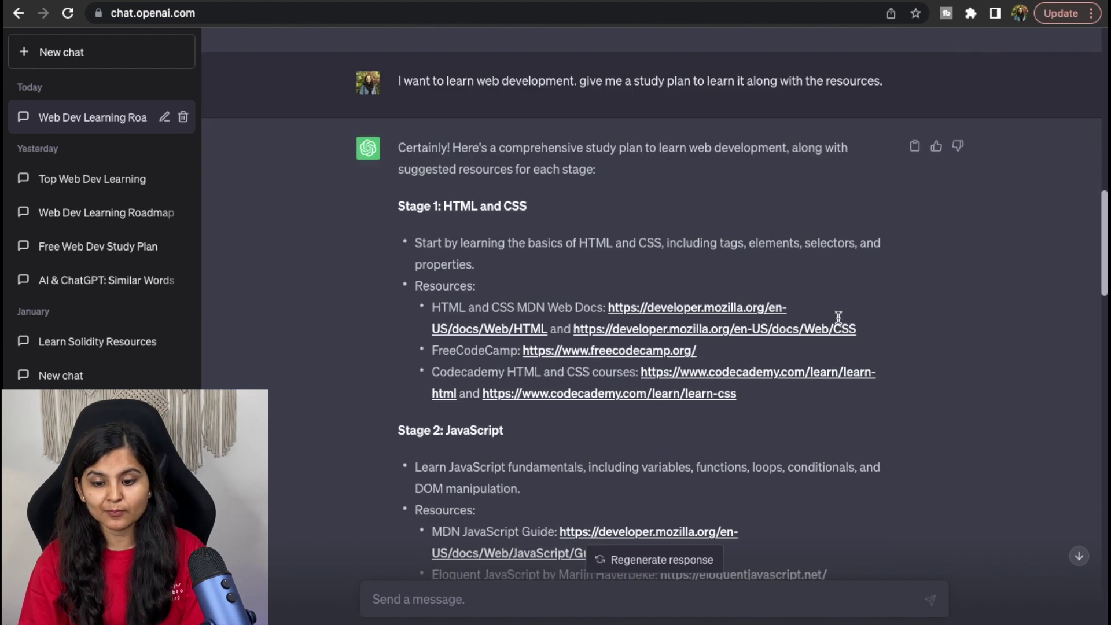
scroll(870, 408, down, 3)
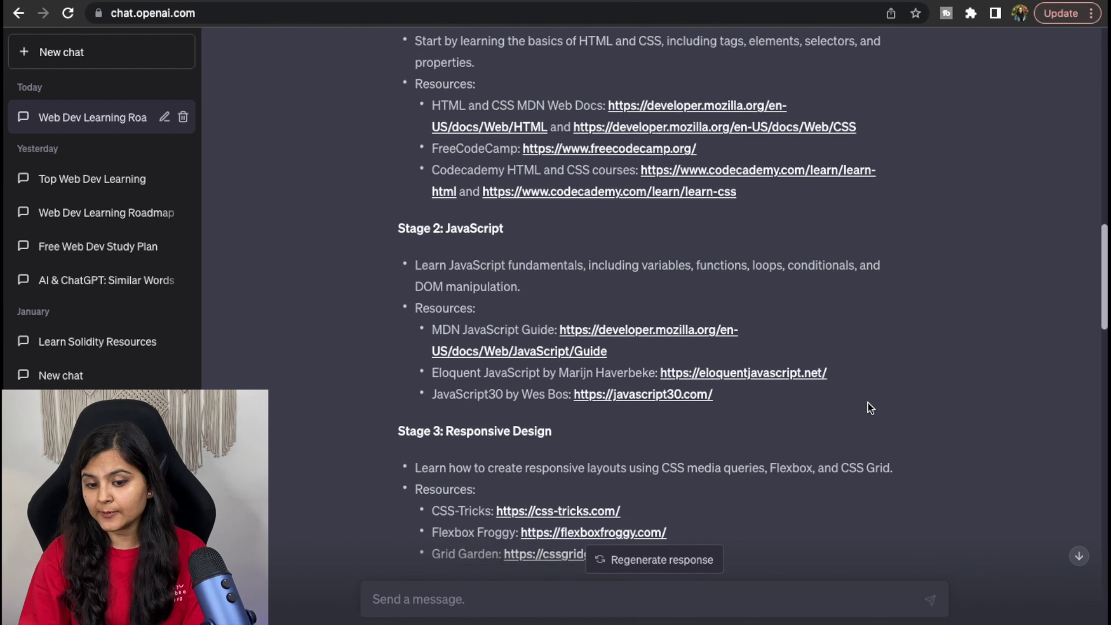
scroll(870, 407, down, 2)
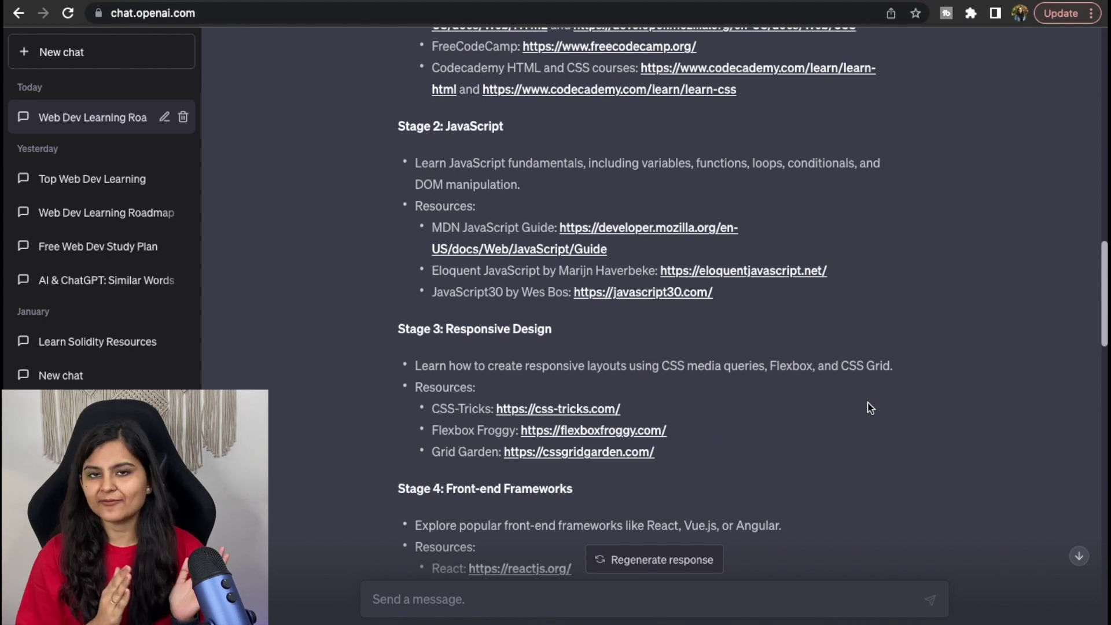
scroll(870, 407, up, 8)
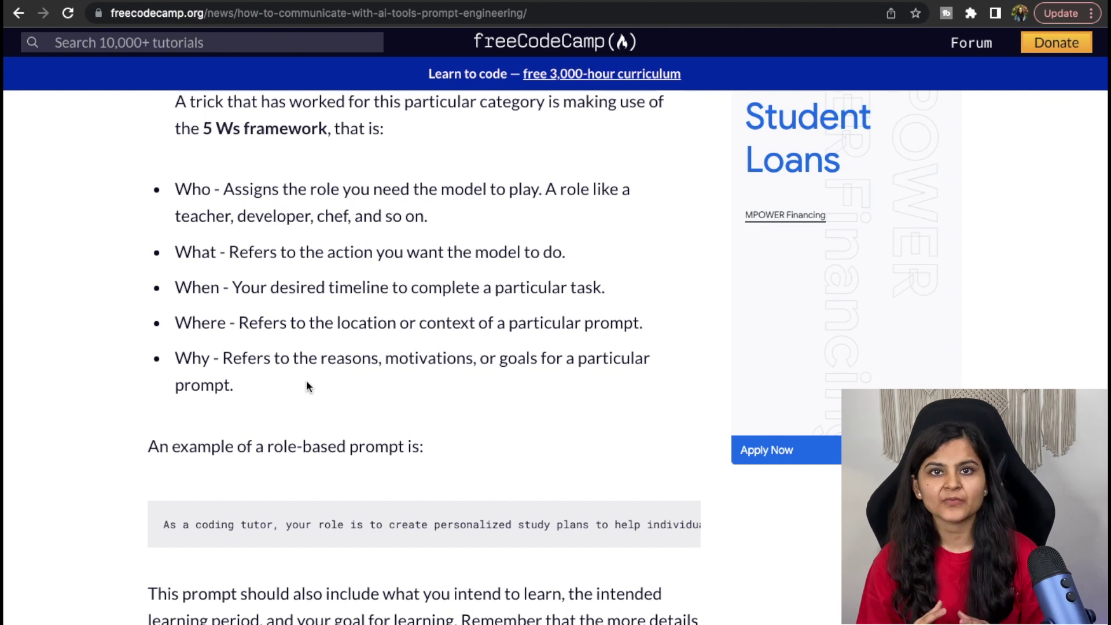
Step: Scroll the freeCodeCamp article to the 5 Ws framework and role-based prompt example
scroll(273, 388, up, 1)
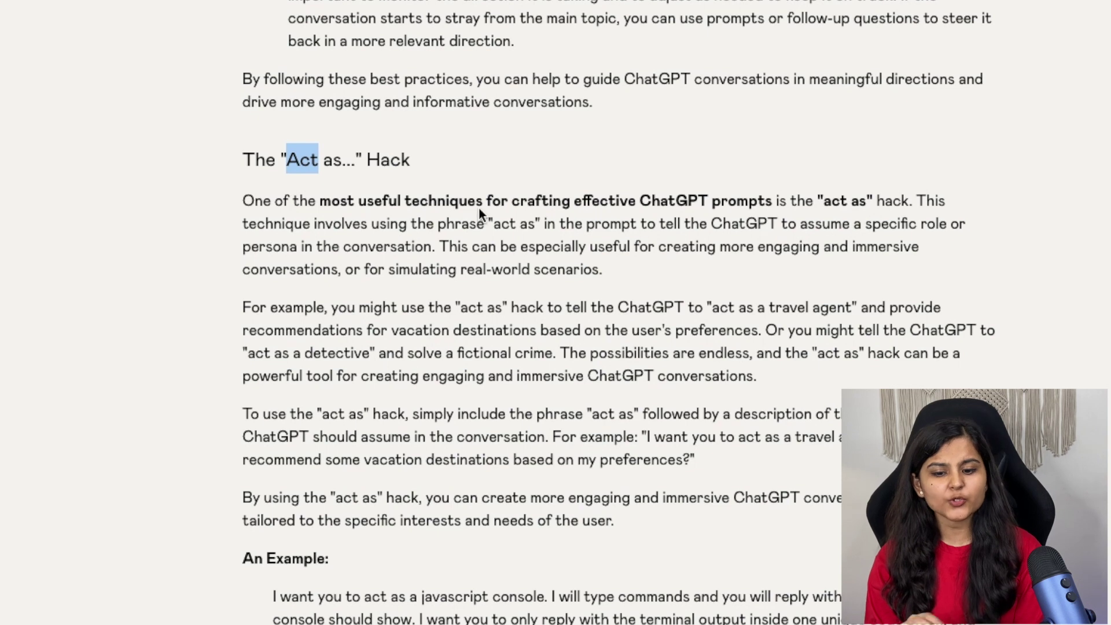
Step: Highlight the prompt-crafting phrase and the 'act as a JavaScript console' example in the article
drag(486, 202, 773, 202)
scroll(470, 425, down, 4)
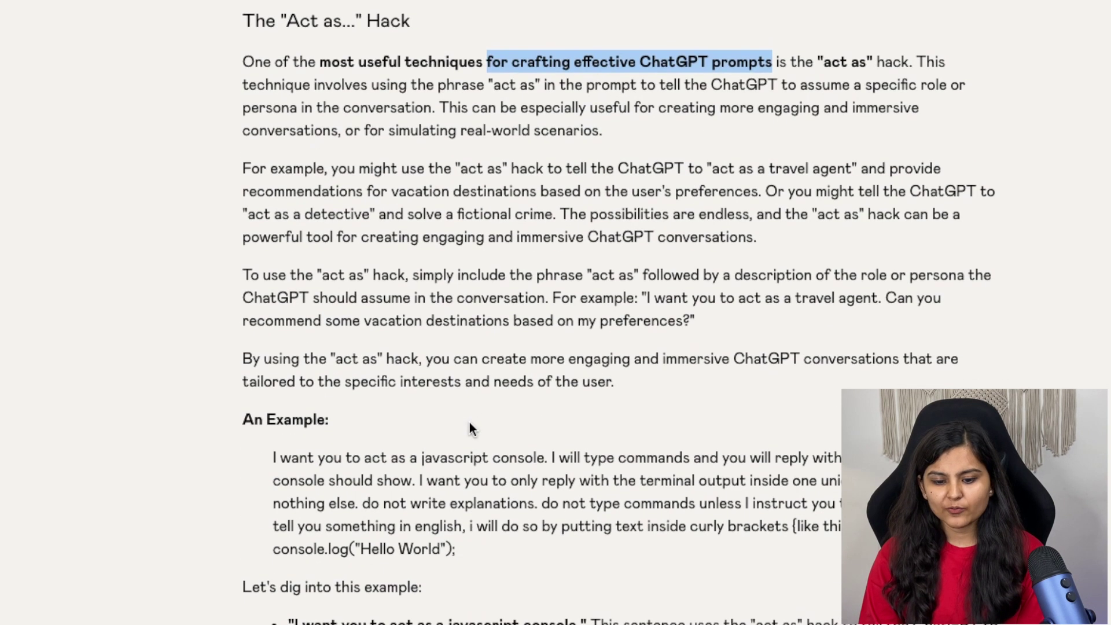
drag(273, 364, 516, 365)
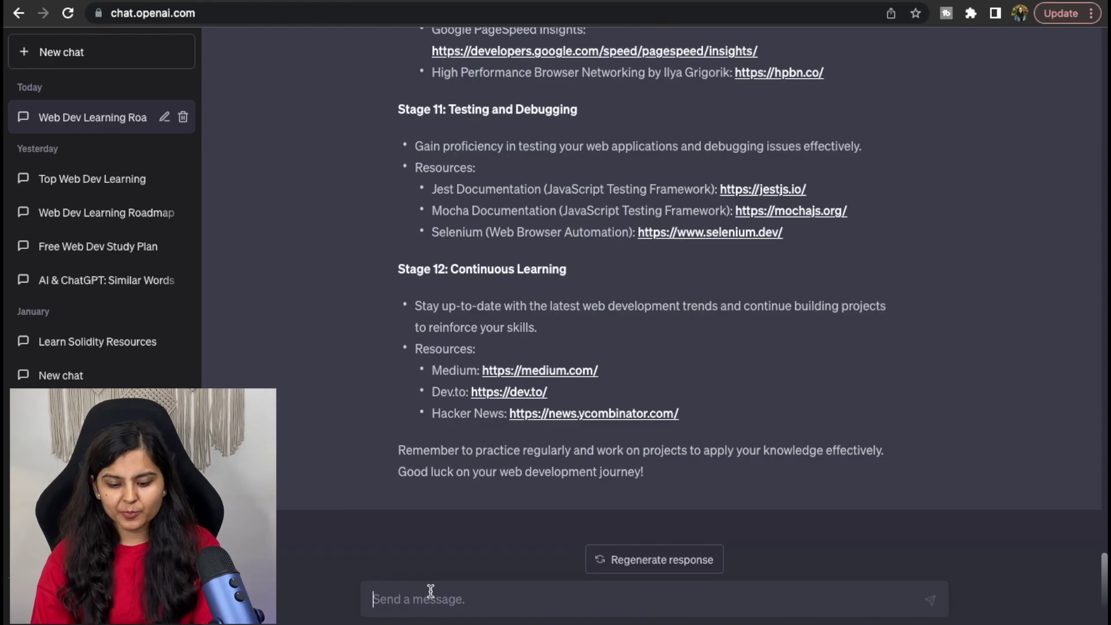
text(I want you to act as a coding tutor who makes detailed study plan to excel in web development. I will be the student who has just started coding and you will be the tutor. I want you to provide links of only video resources which are completely free. I can spend 20 hours per week and have a total of 3 months to do it. I want to become a web developer and get a job. Provide me best study plan.)
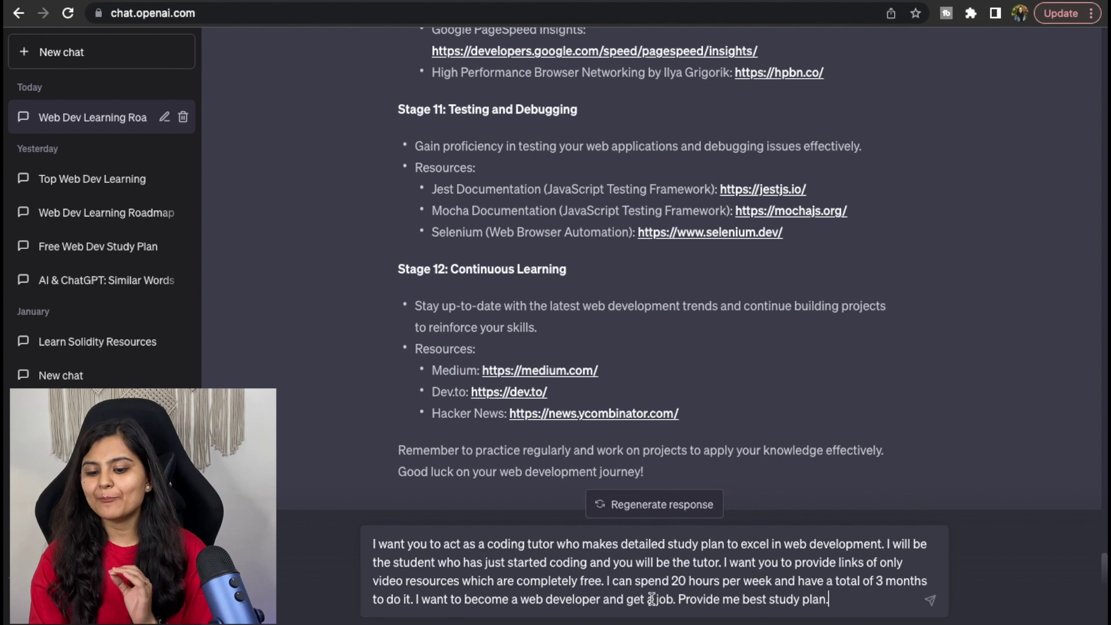
key(Return)
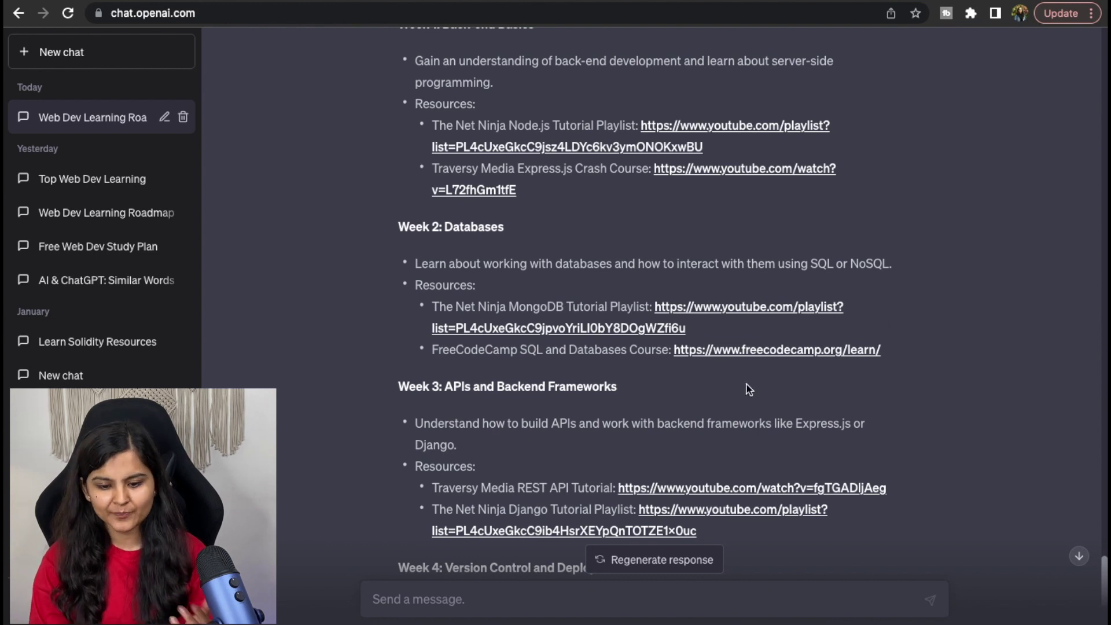
scroll(747, 385, up, 12)
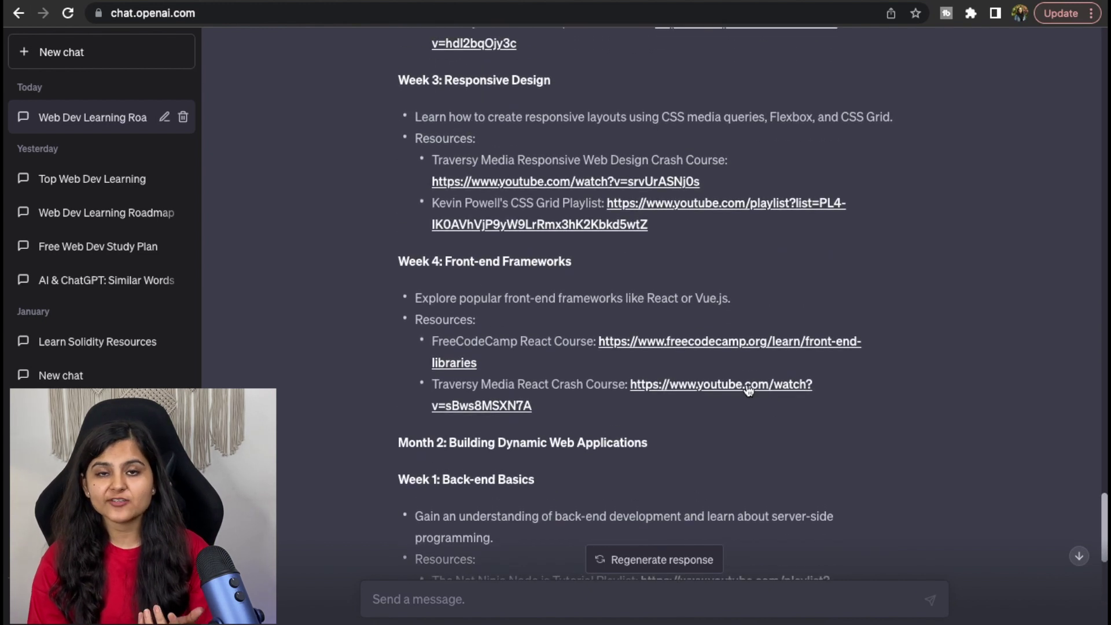
scroll(749, 391, up, 8)
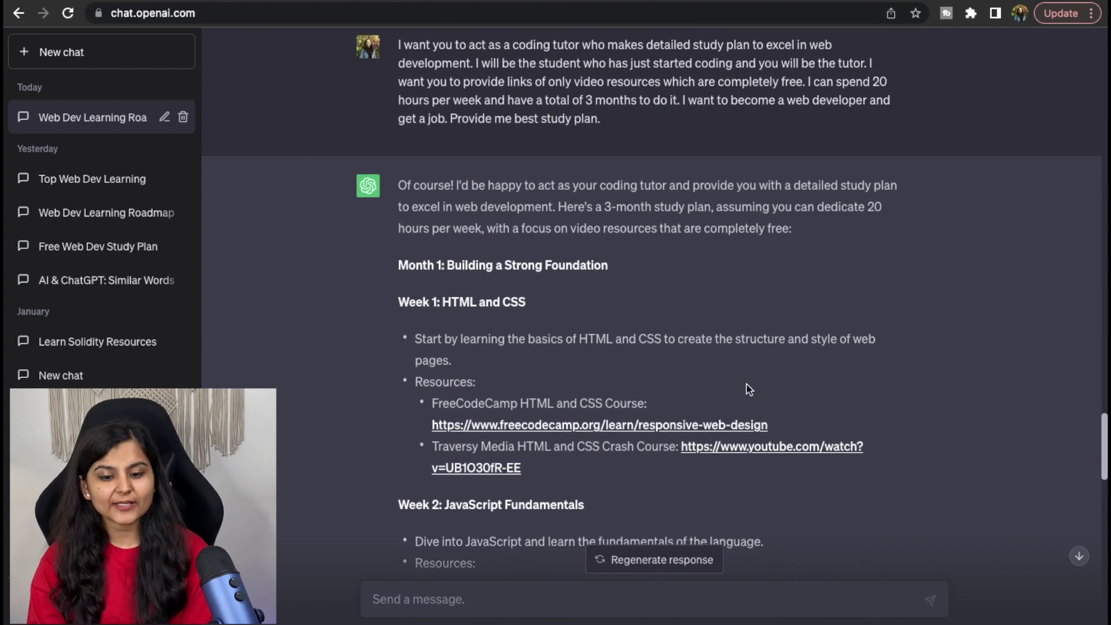
scroll(747, 384, down, 1)
scroll(748, 392, up, 2)
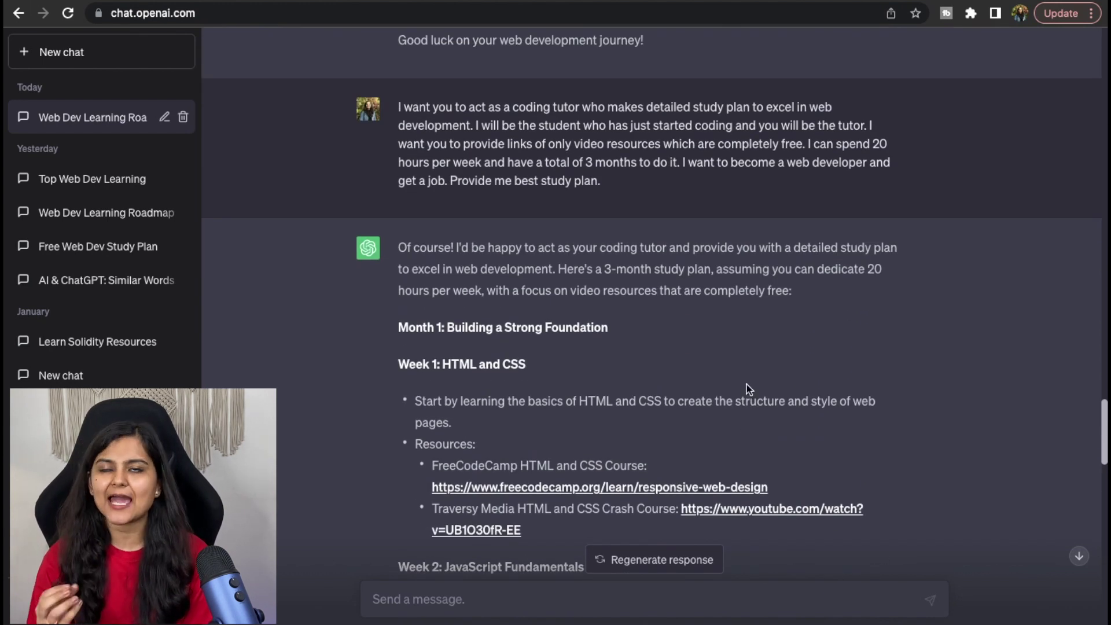
scroll(747, 384, down, 8)
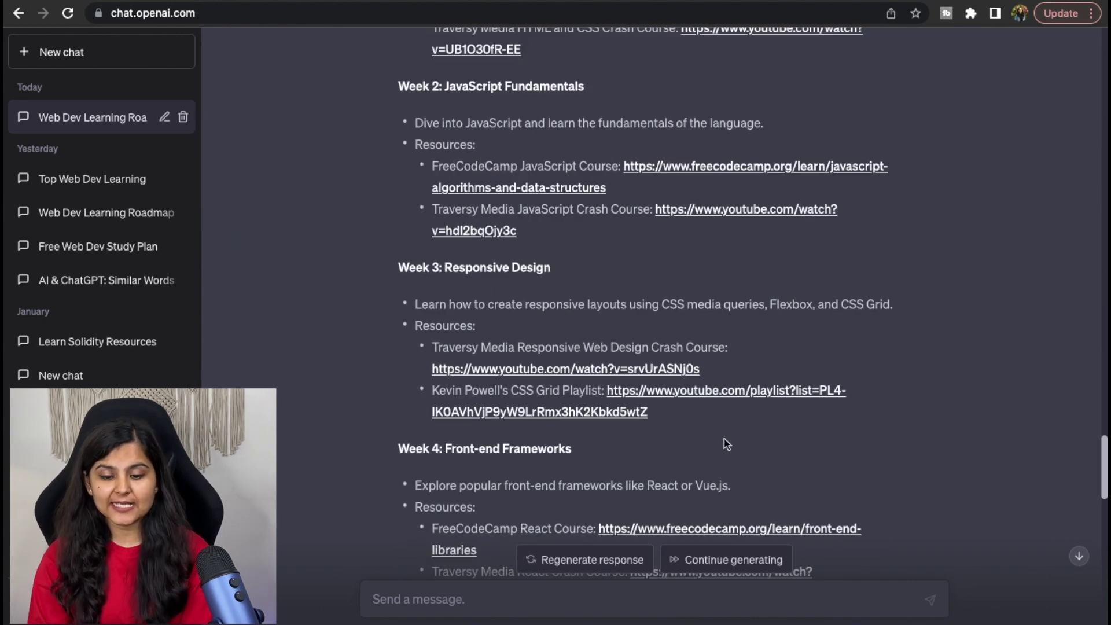
scroll(700, 289, up, 7)
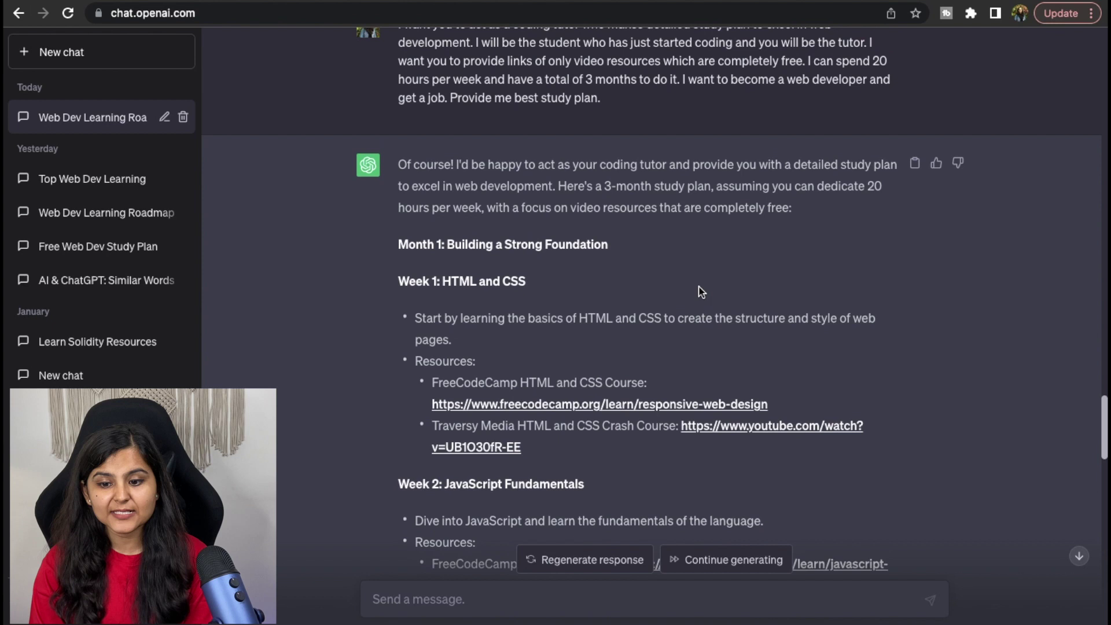
scroll(702, 292, up, 1)
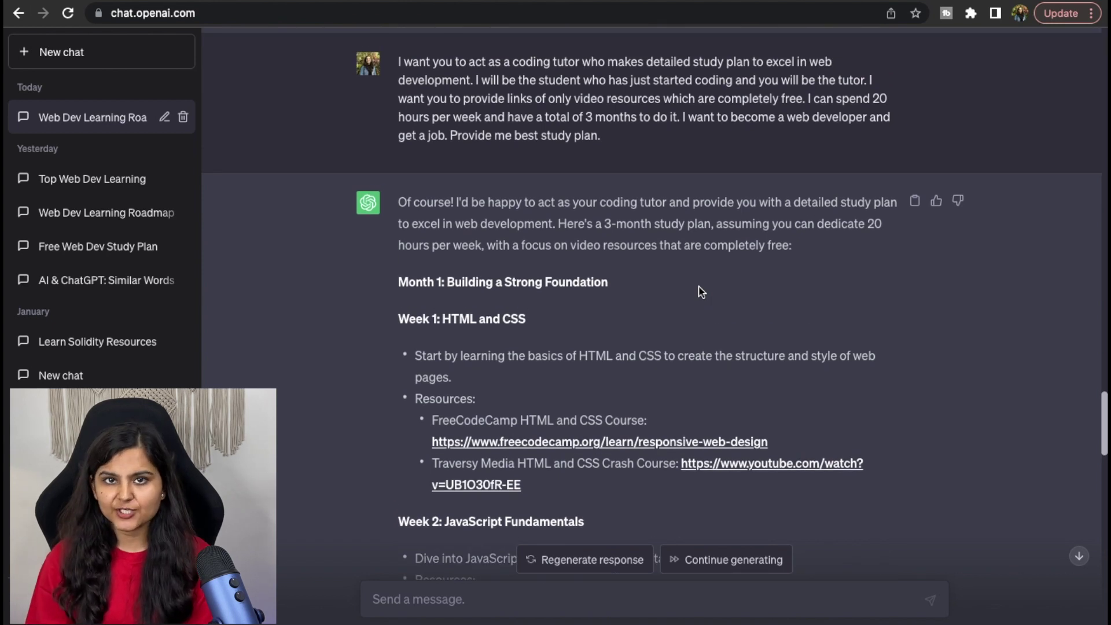
scroll(700, 290, down, 10)
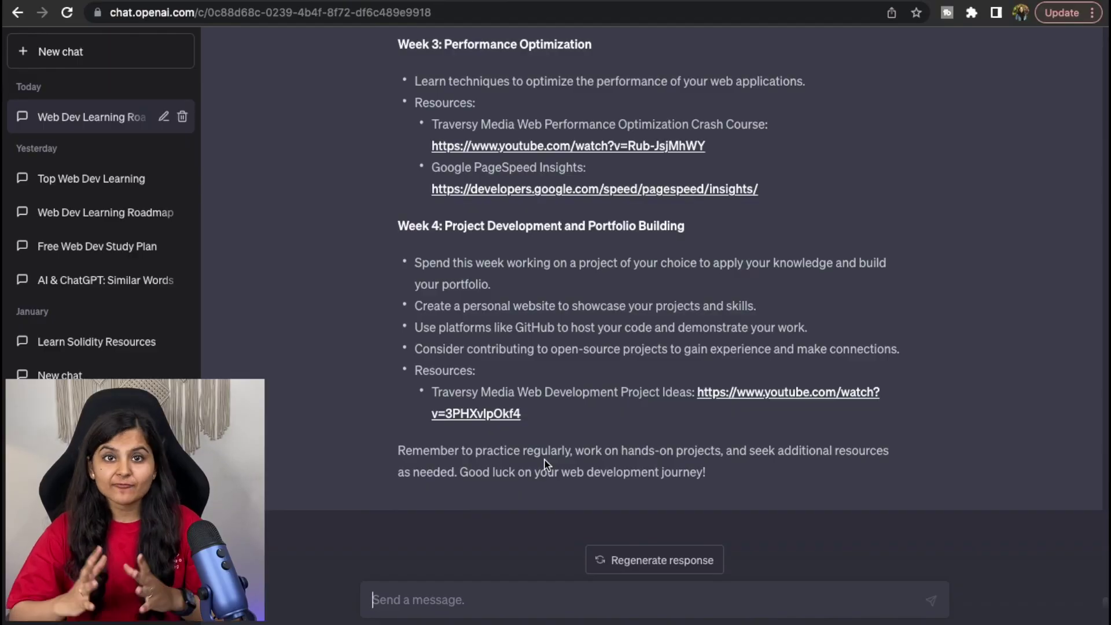
scroll(553, 348, up, 20)
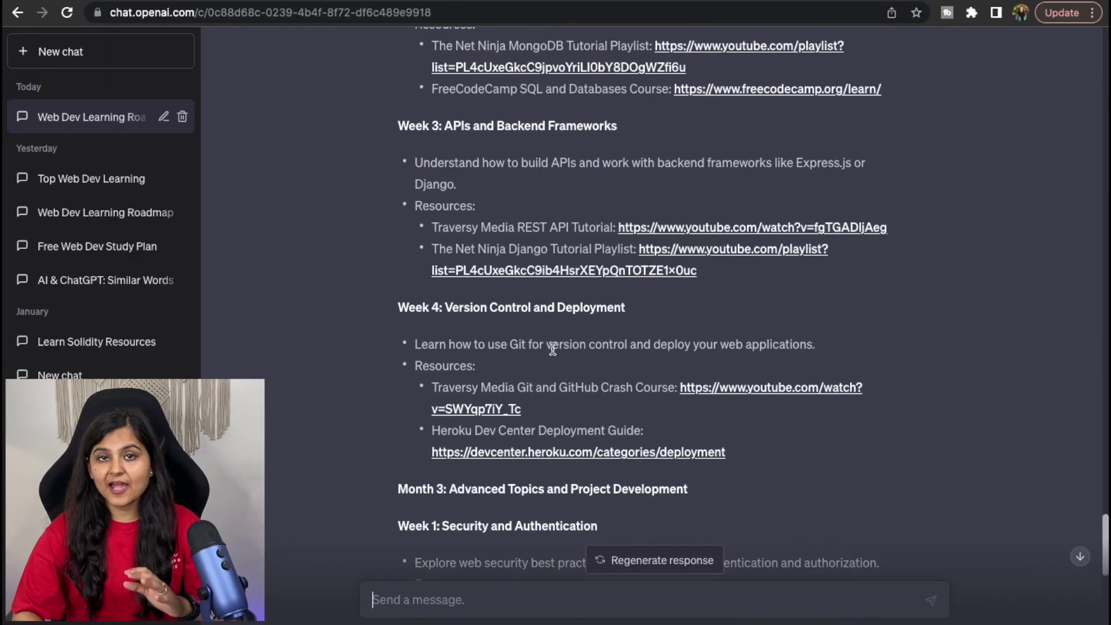
scroll(553, 347, up, 12)
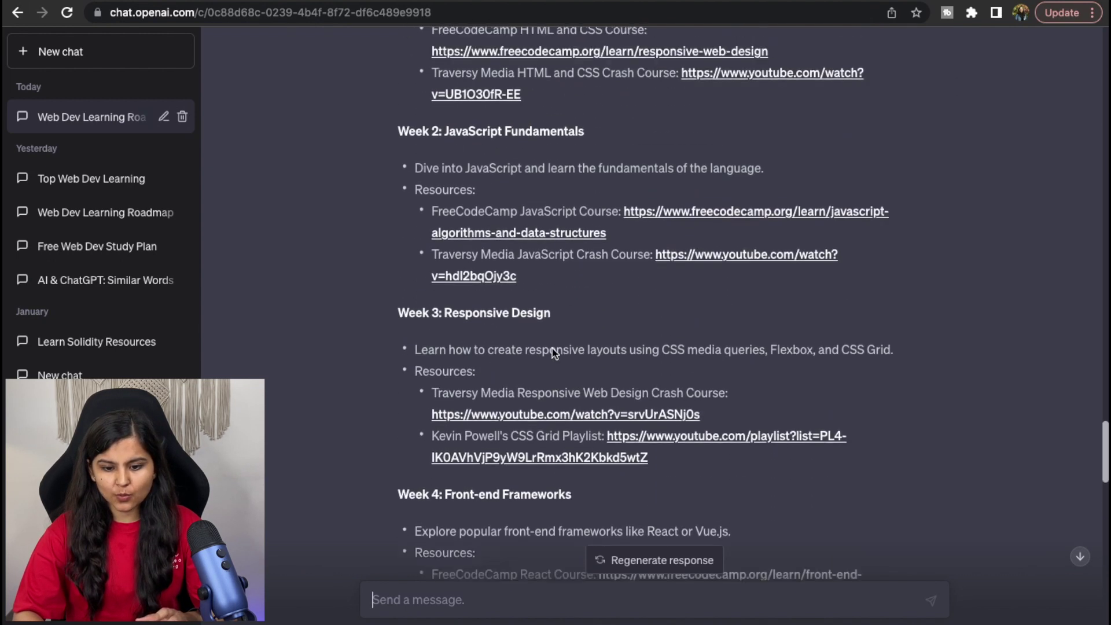
scroll(553, 348, up, 4)
Step: Tell ChatGPT that Week 1: HTML and CSS is done and request project ideas
text(I have )
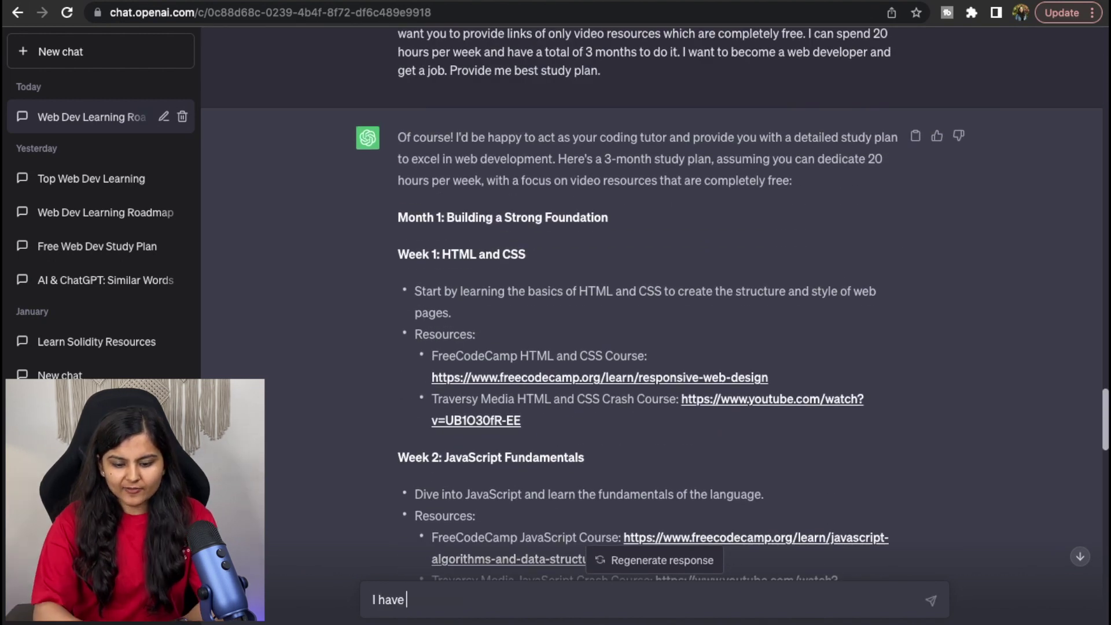
text(completed week 1)
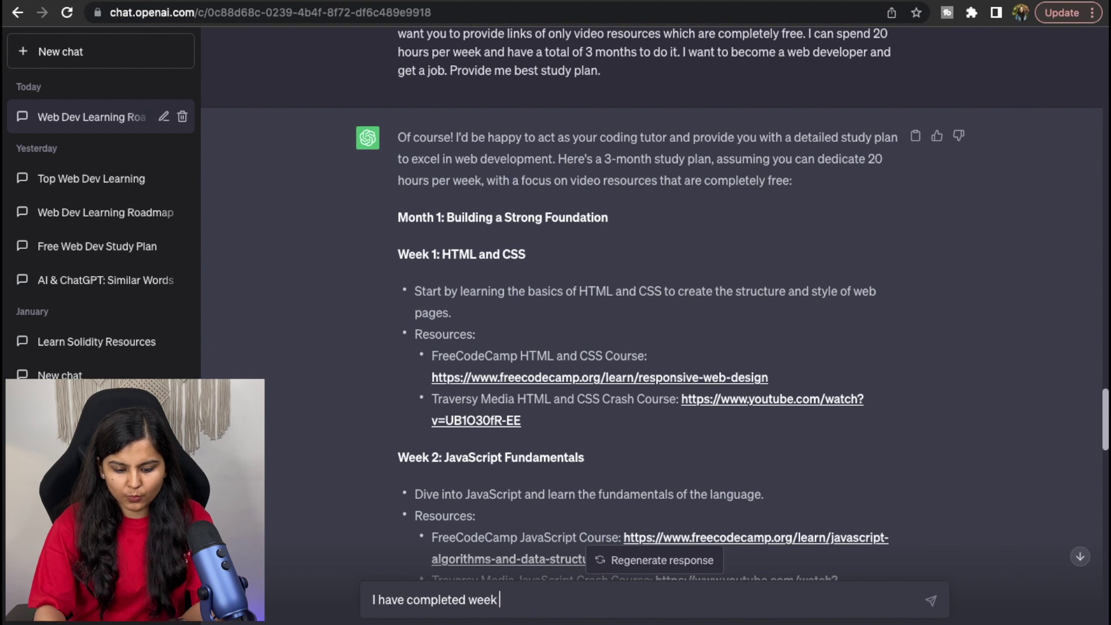
text(Week 1: HTML and CSS)
drag(468, 600, 505, 601)
key(BackSpace)
text(and)
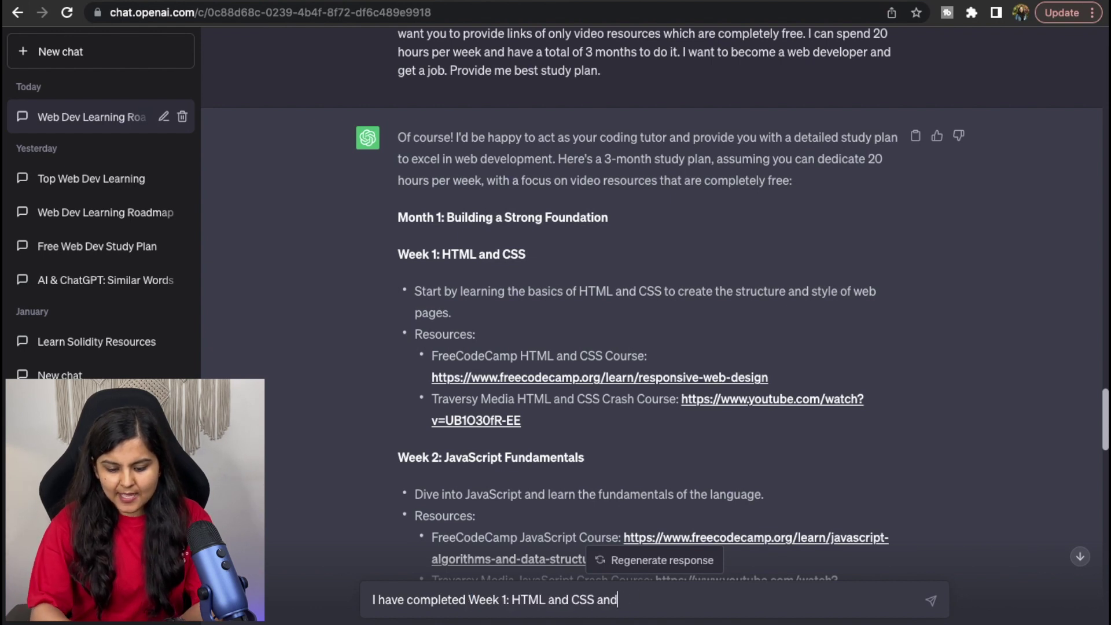
text( now I want to)
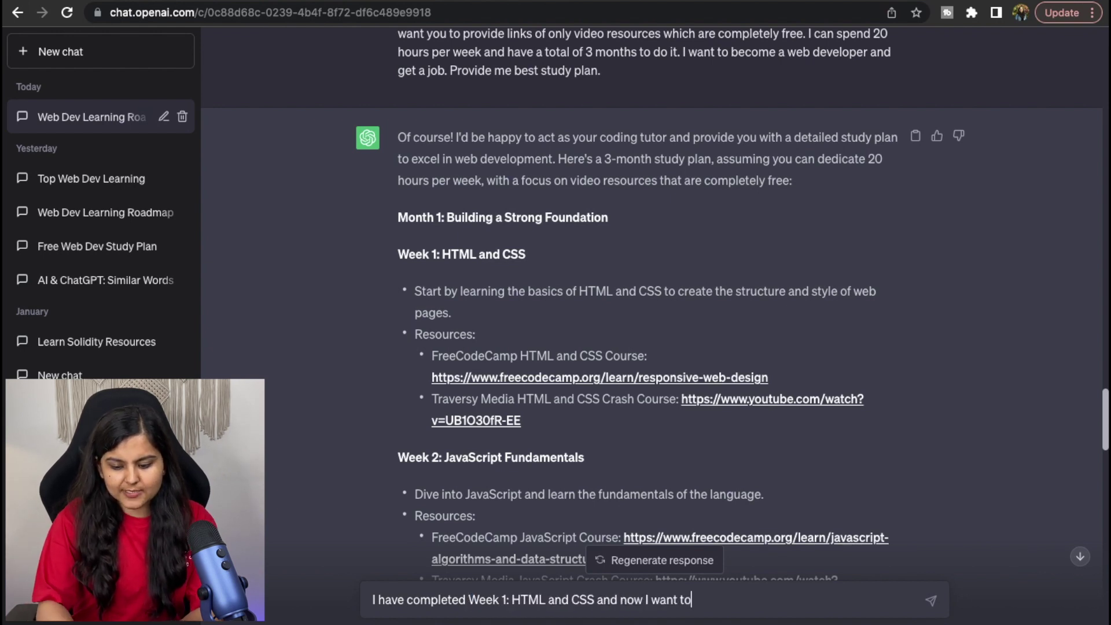
text( build project based on this knowledge that I have)
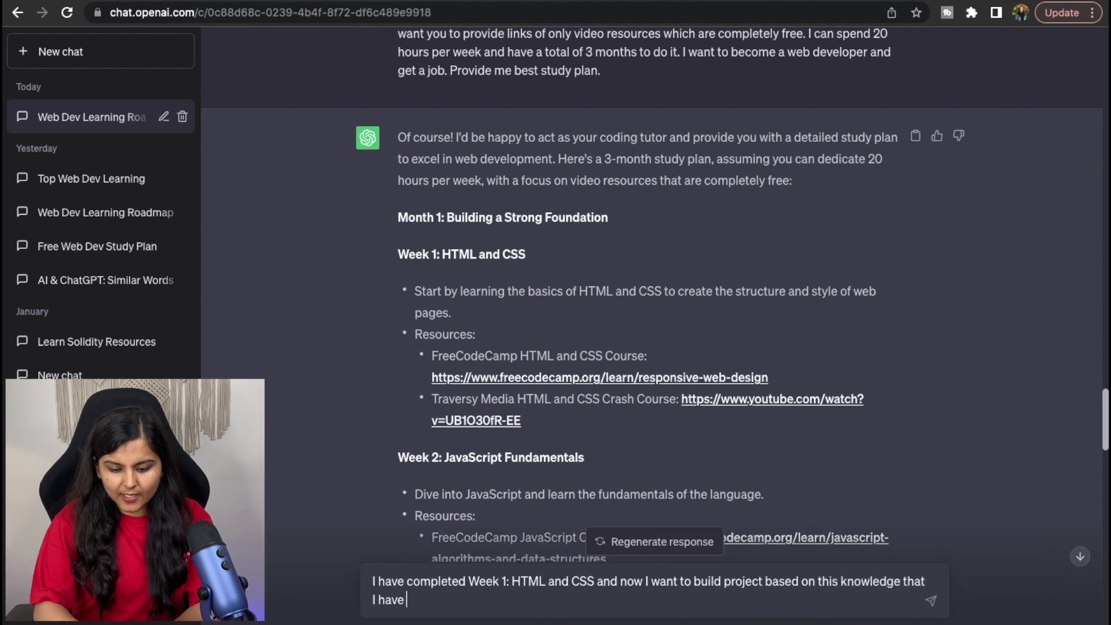
text( gained. give me some project ideas.)
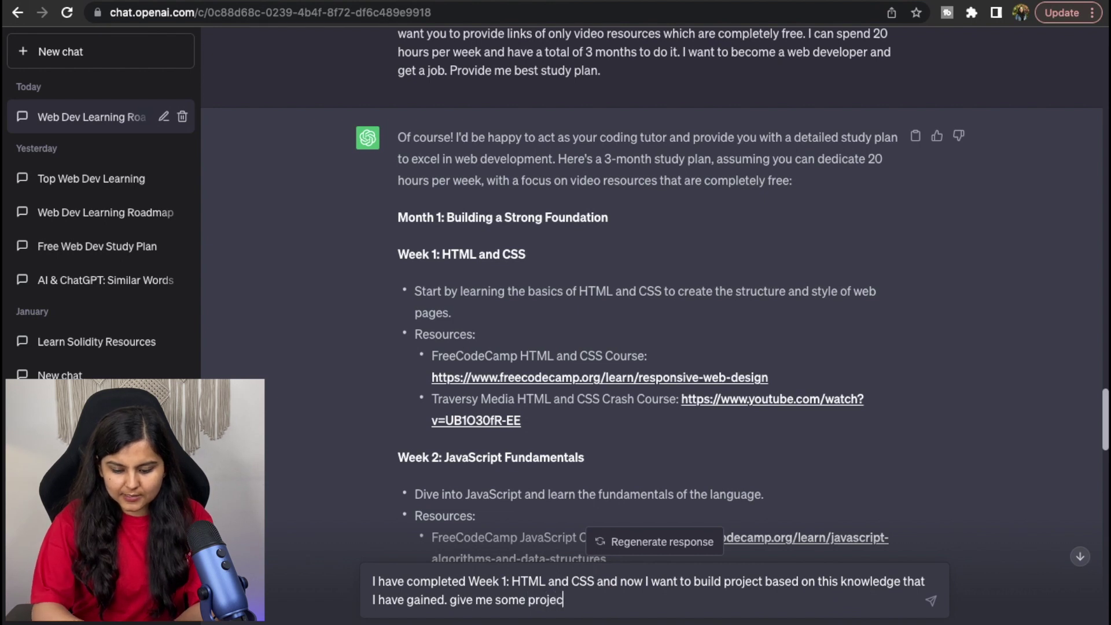
key(Return)
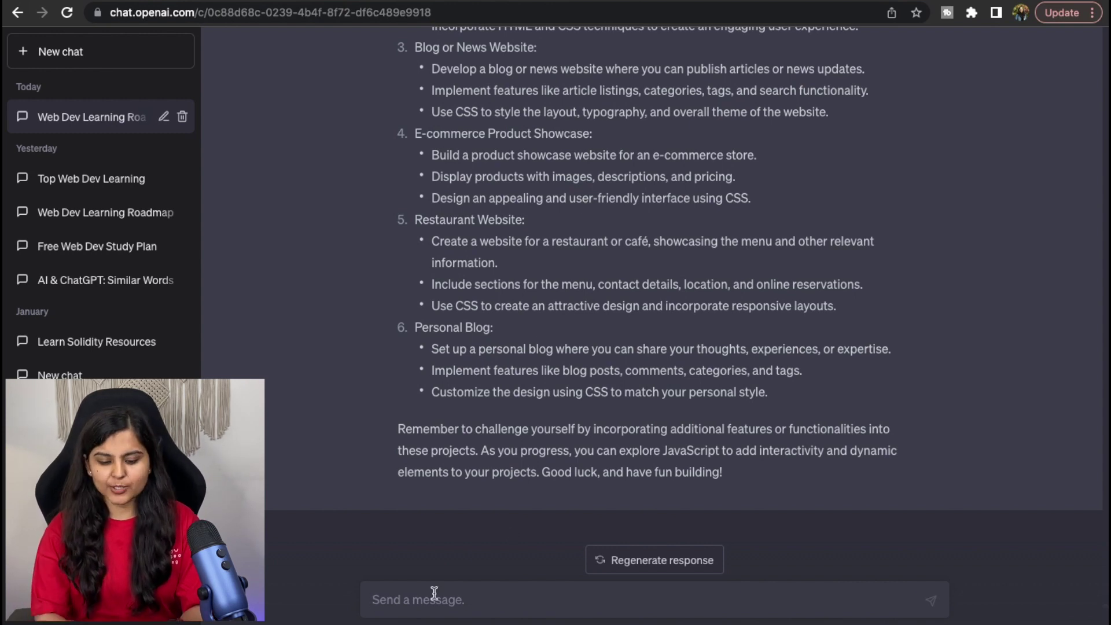
text(Act as an expert React developer and code a responsive website for Restaurant website. I want you to give me the complete code for it as well.)
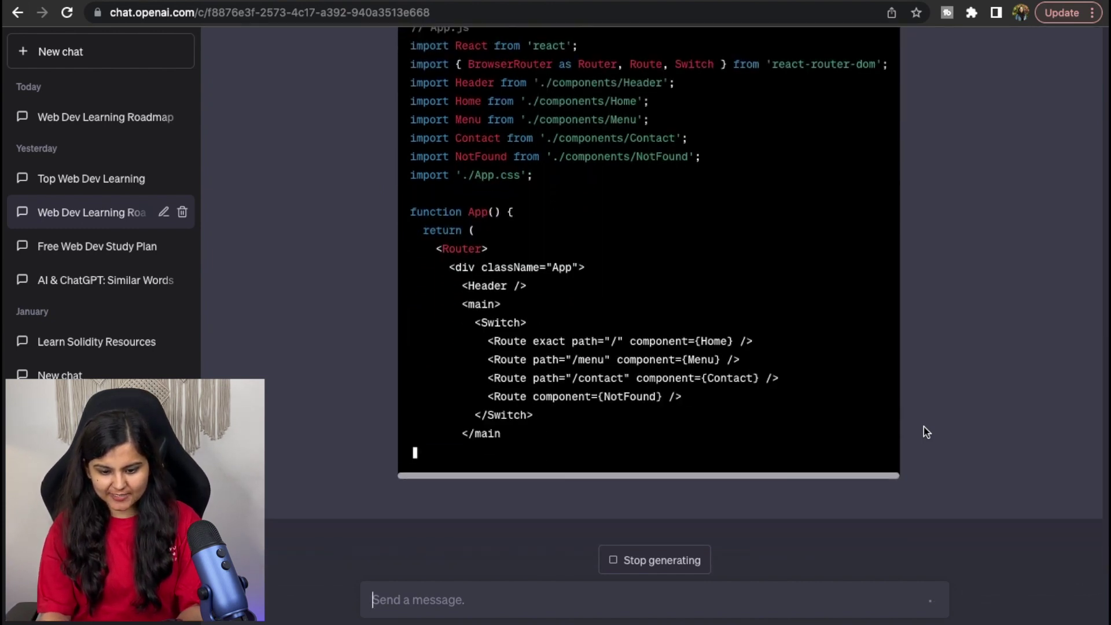
Step: Scroll through the generated React restaurant code with App.js routing Home, Menu, Contact, NotFound
scroll(843, 228, up, 1)
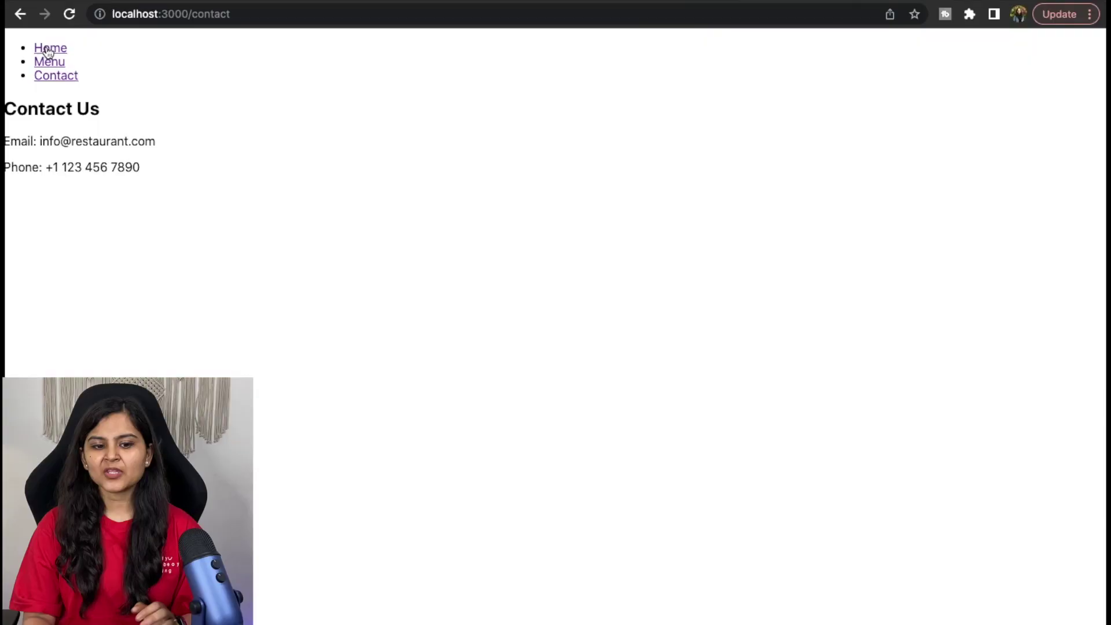
Step: Test the localhost:3000 restaurant app by visiting its Home, Menu and Contact pages
click(51, 49)
click(51, 65)
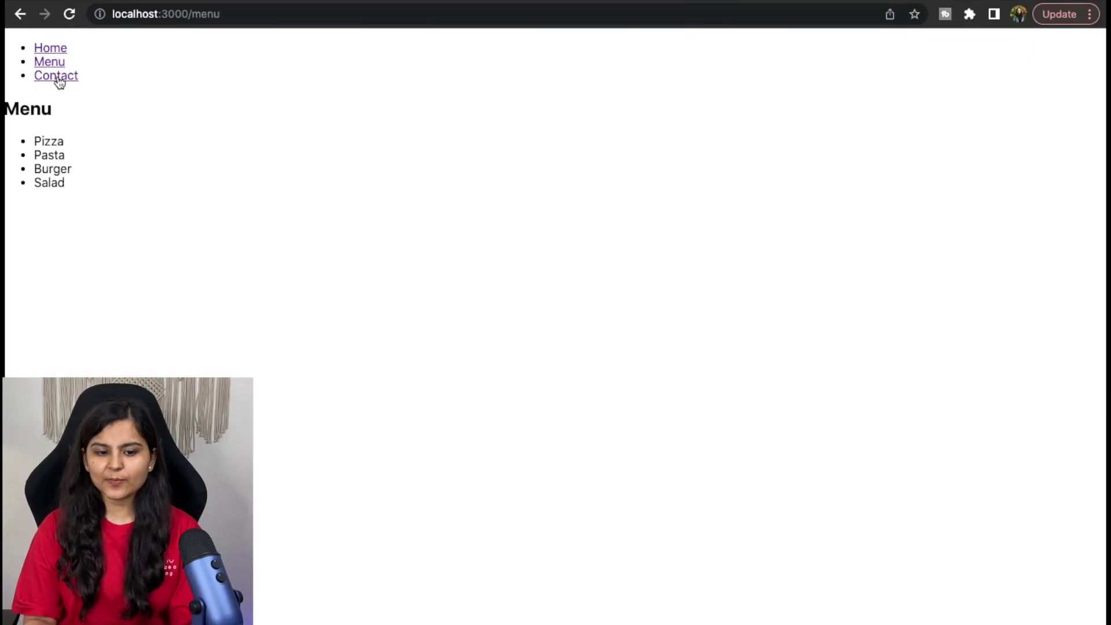
click(57, 77)
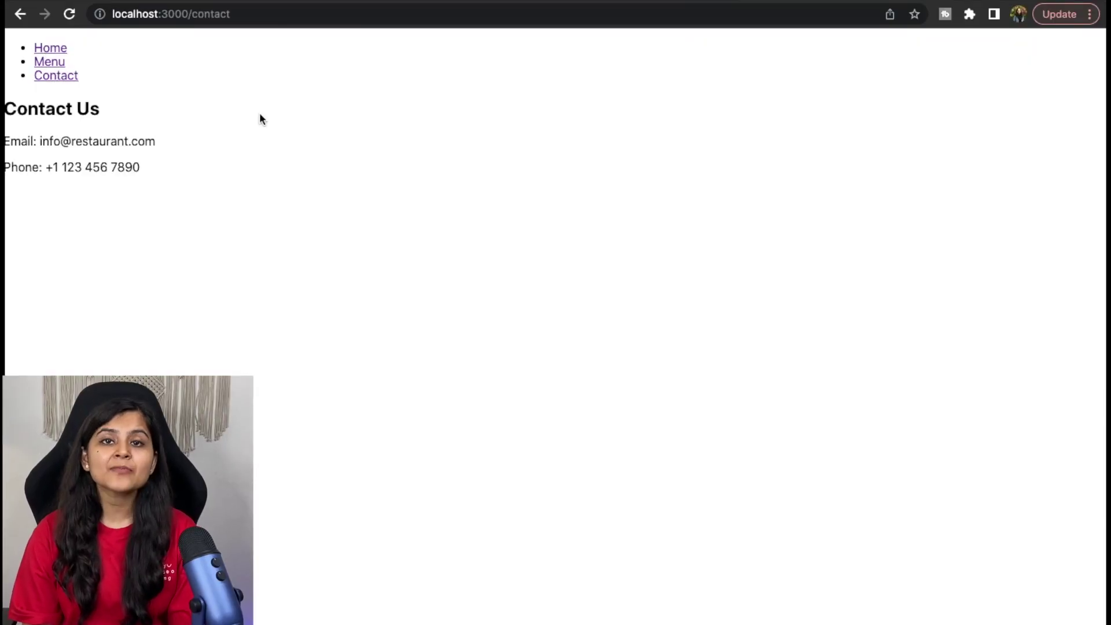